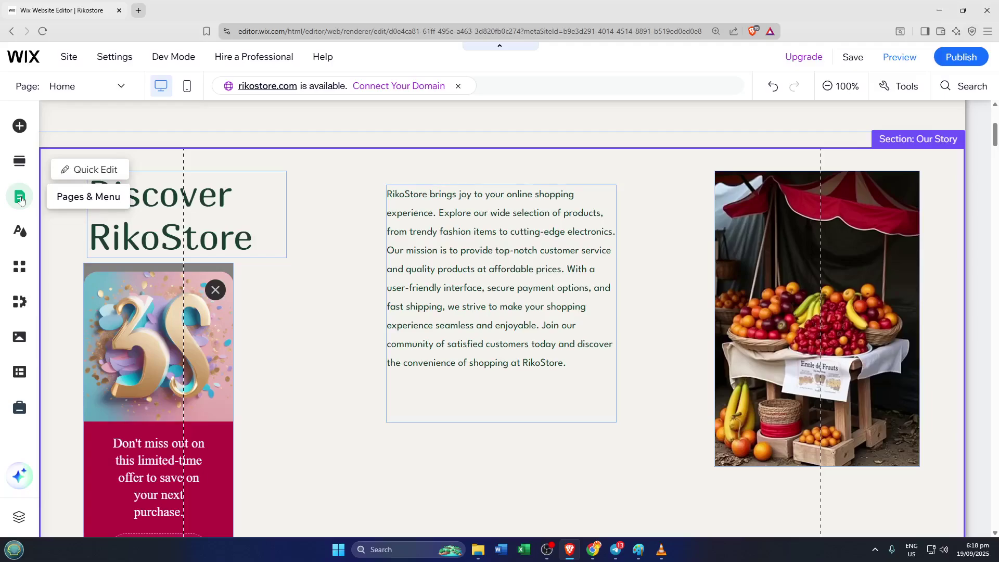
- Switch the member signup form from the default to a custom form and add it to the site
left_click(21, 200)
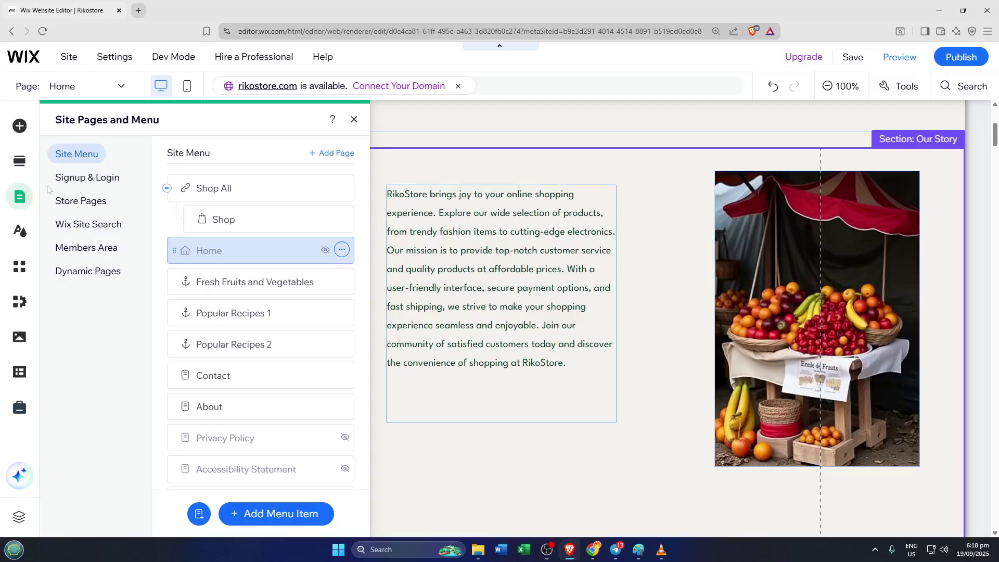
left_click(83, 180)
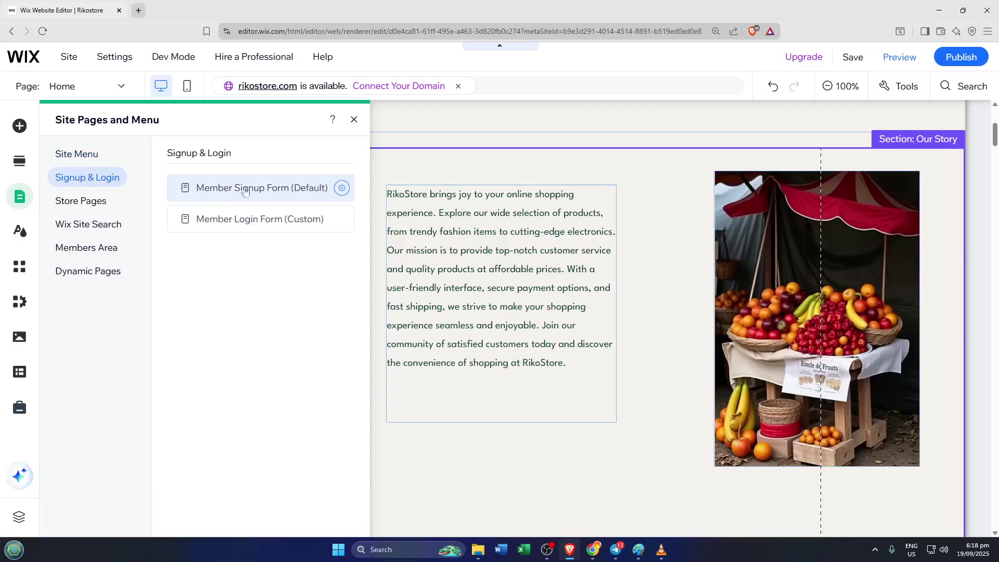
left_click(296, 188)
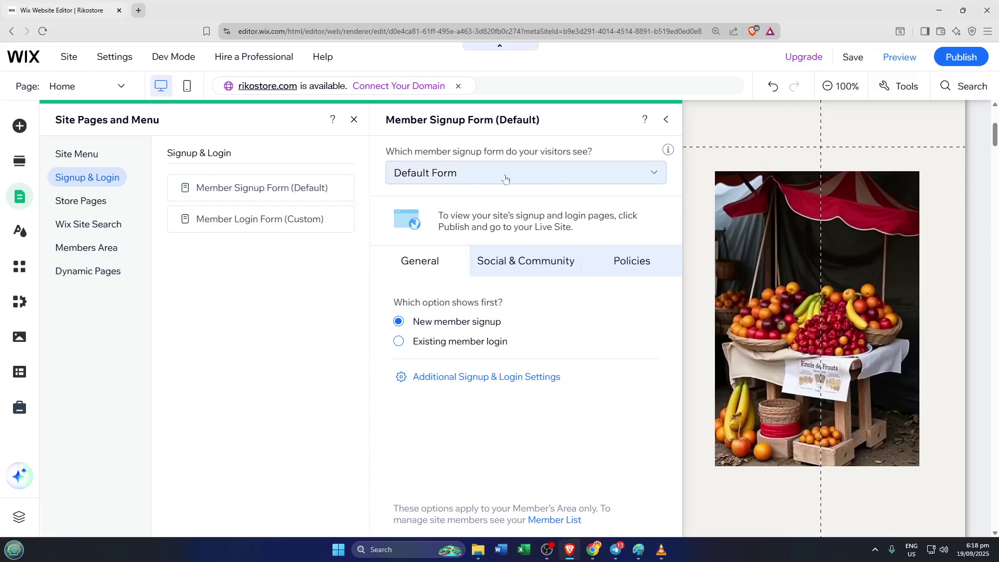
left_click(630, 181)
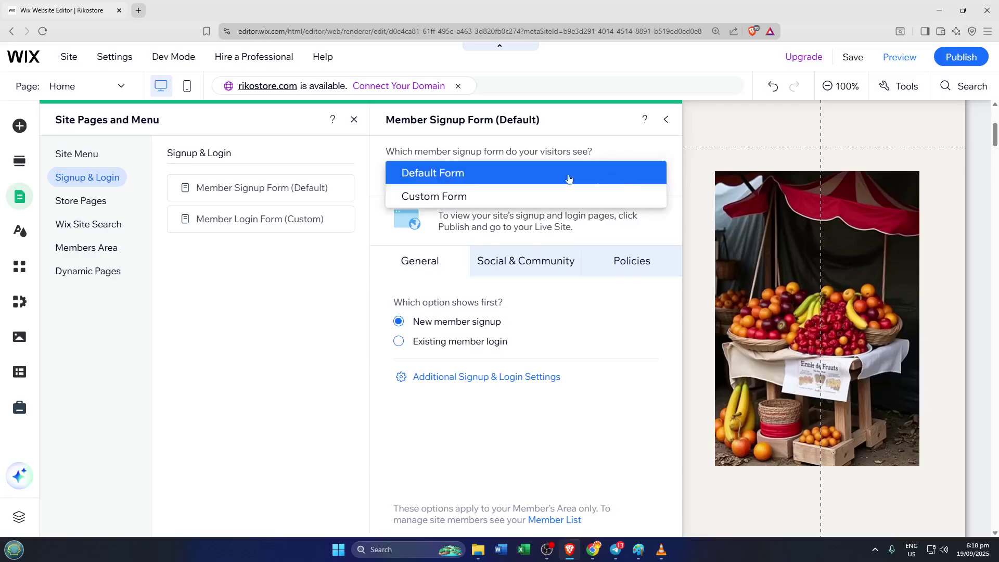
left_click(439, 197)
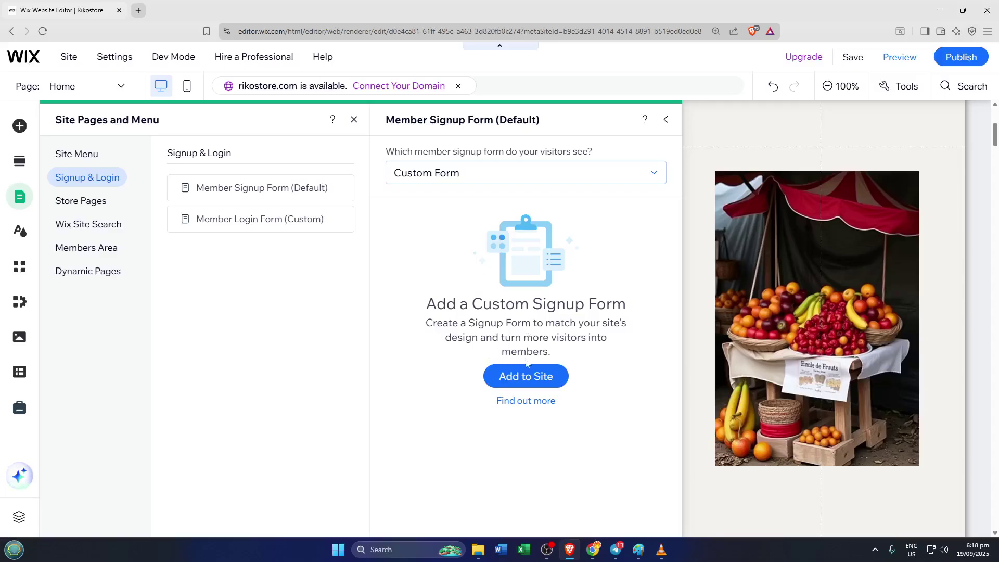
left_click(525, 376)
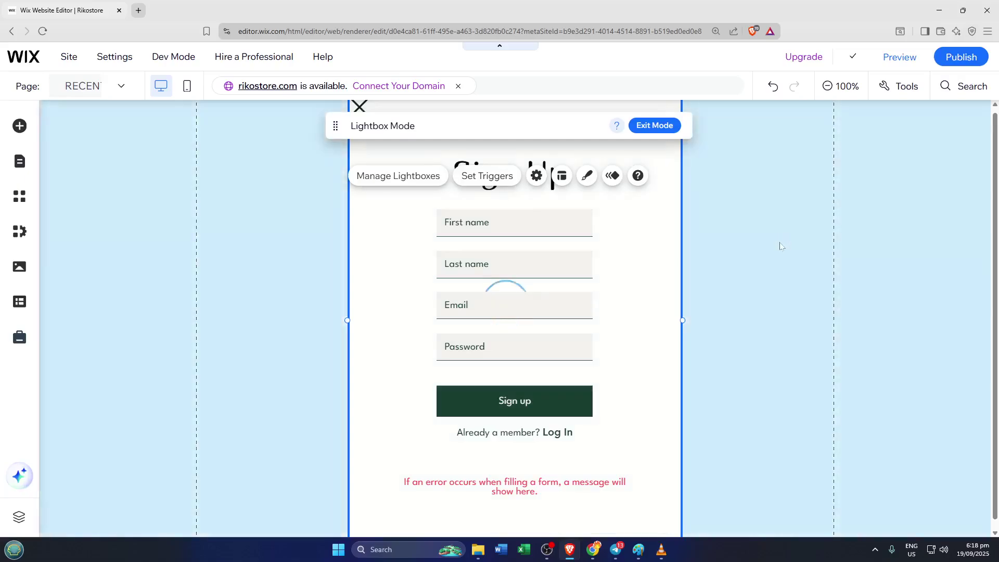
- Change the signup lightbox's overlay background to the medium sage green theme color
left_click(778, 251)
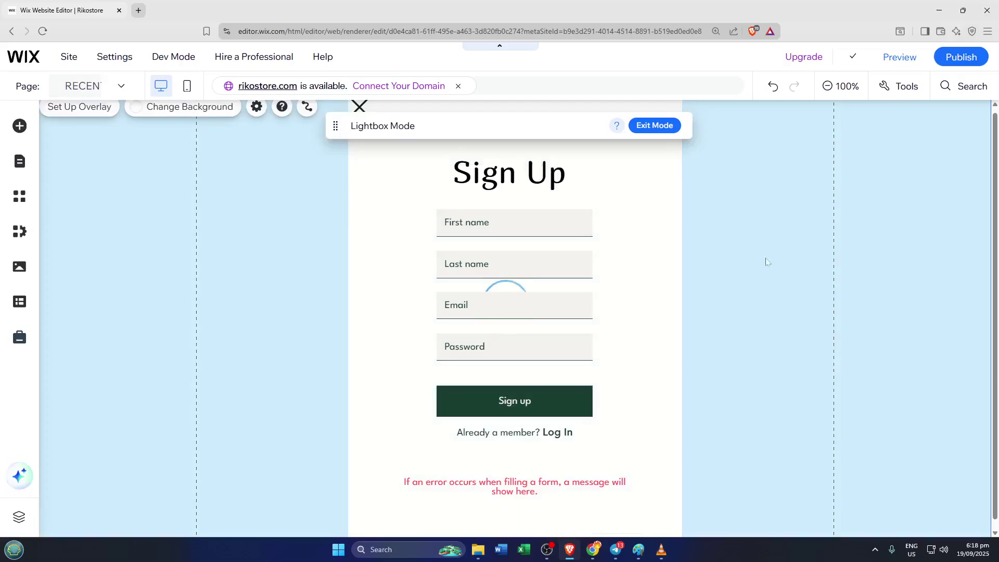
right_click(775, 248)
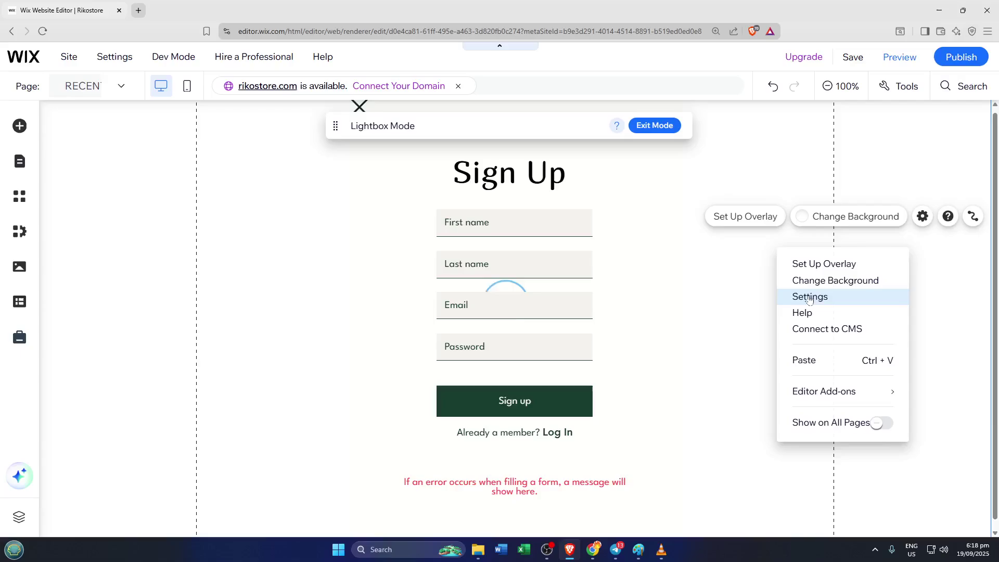
left_click(810, 297)
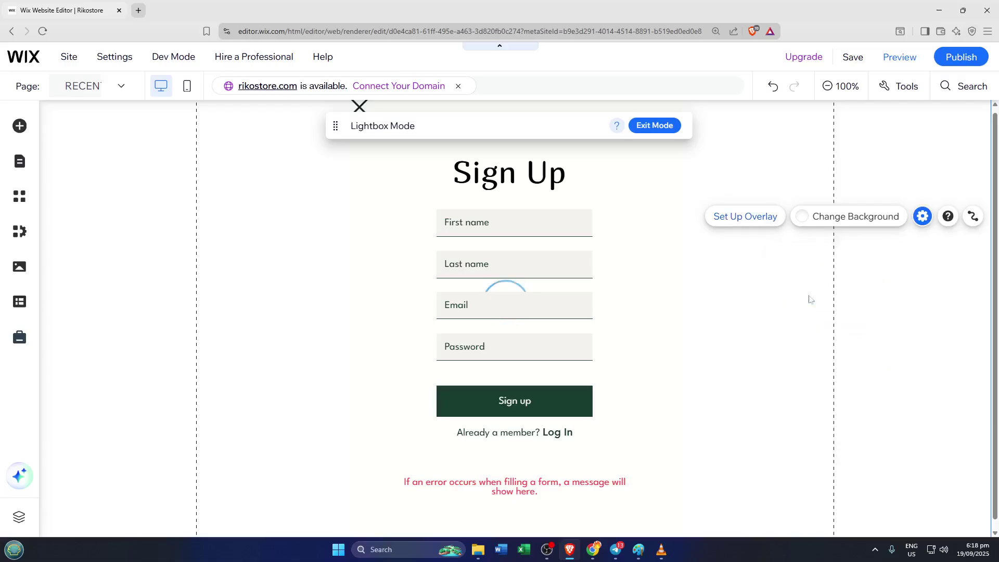
left_click(807, 224)
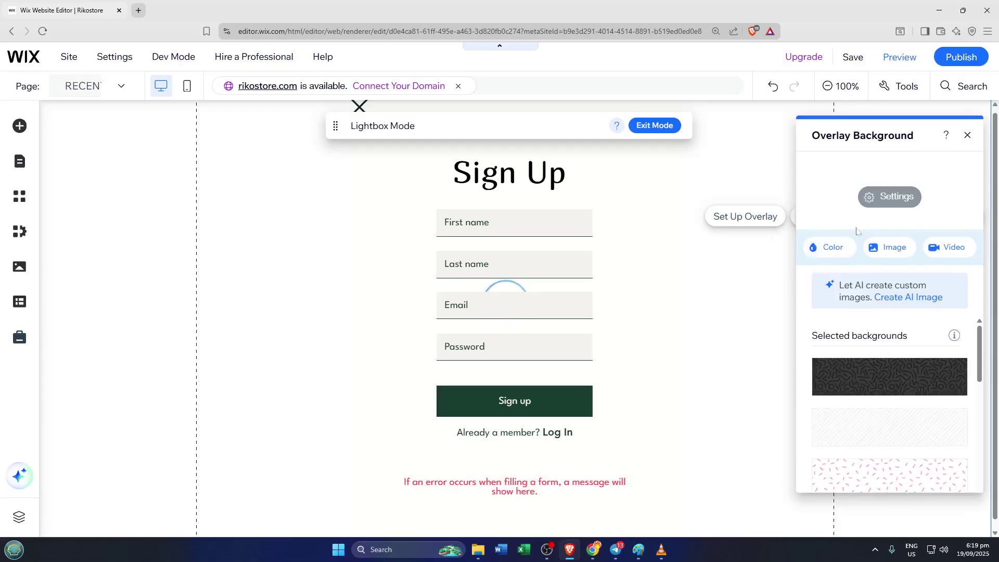
left_click(830, 250)
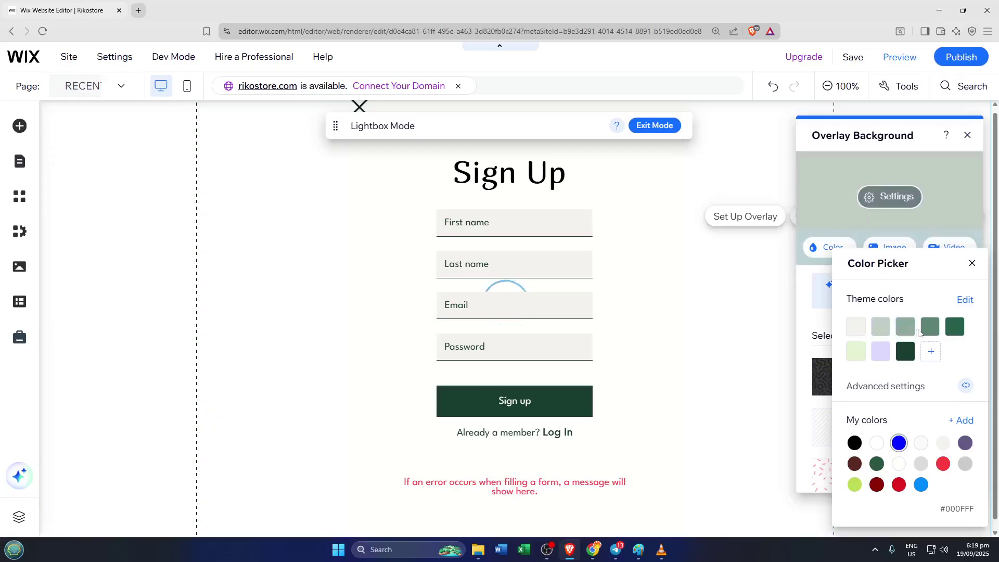
left_click(905, 328)
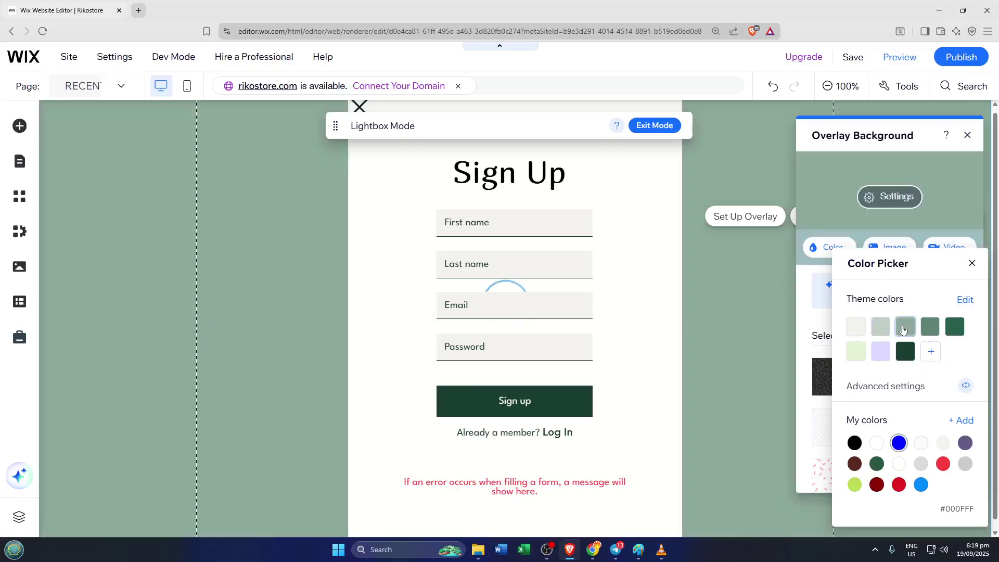
left_click(763, 307)
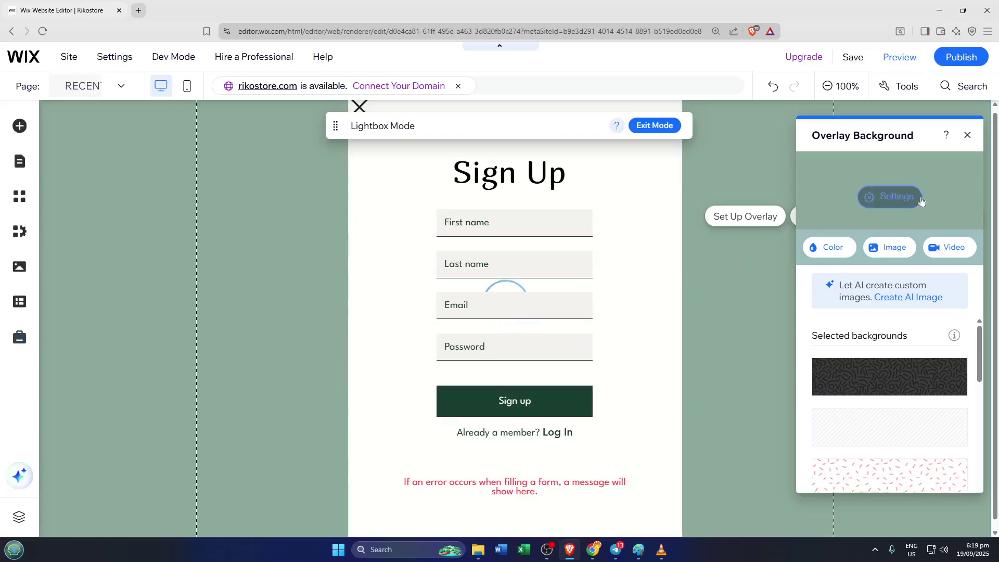
left_click(968, 136)
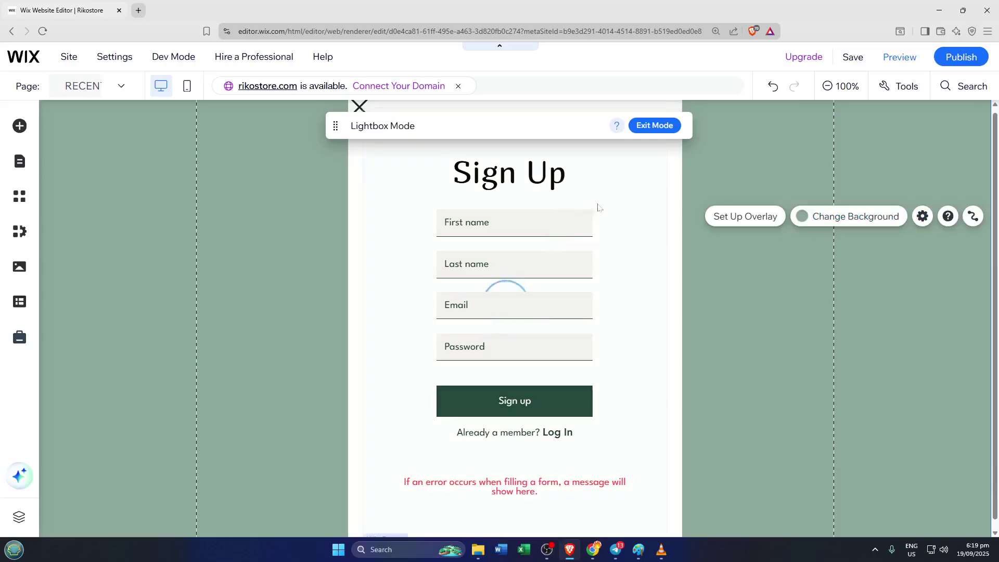
- Review the signup form's general settings, conditional rules, automations and email marketing options
left_click(618, 200)
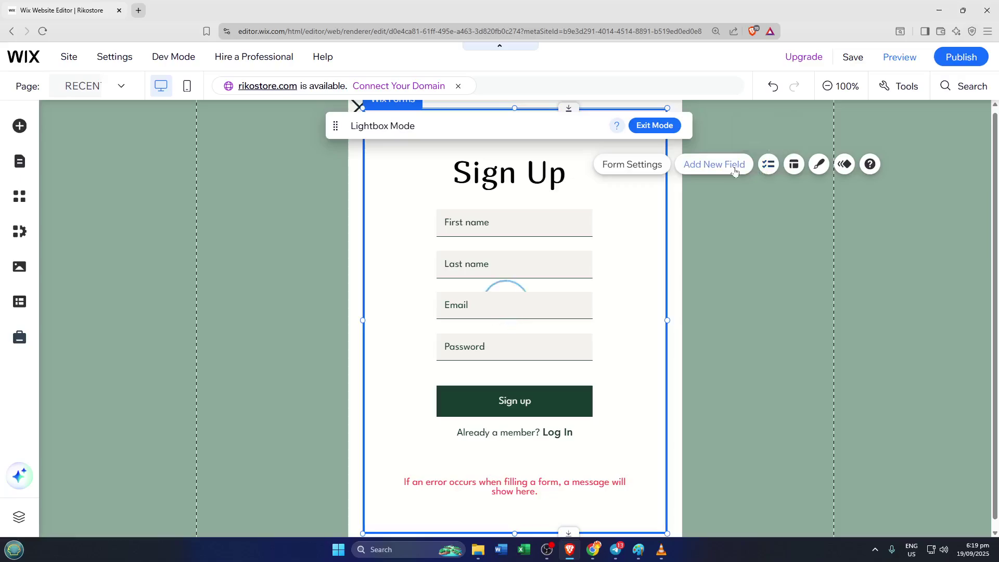
left_click(650, 171)
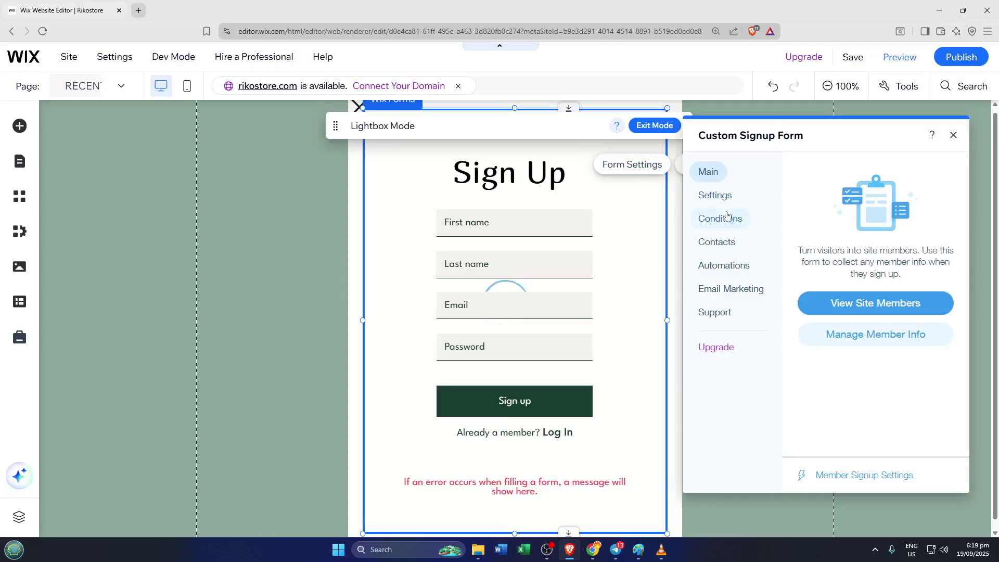
left_click(715, 202)
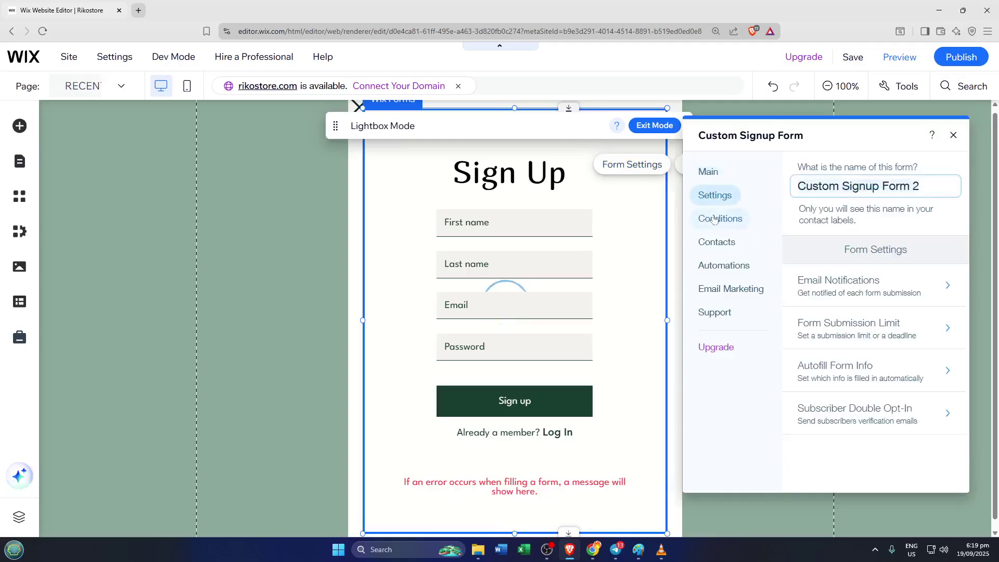
left_click(714, 221)
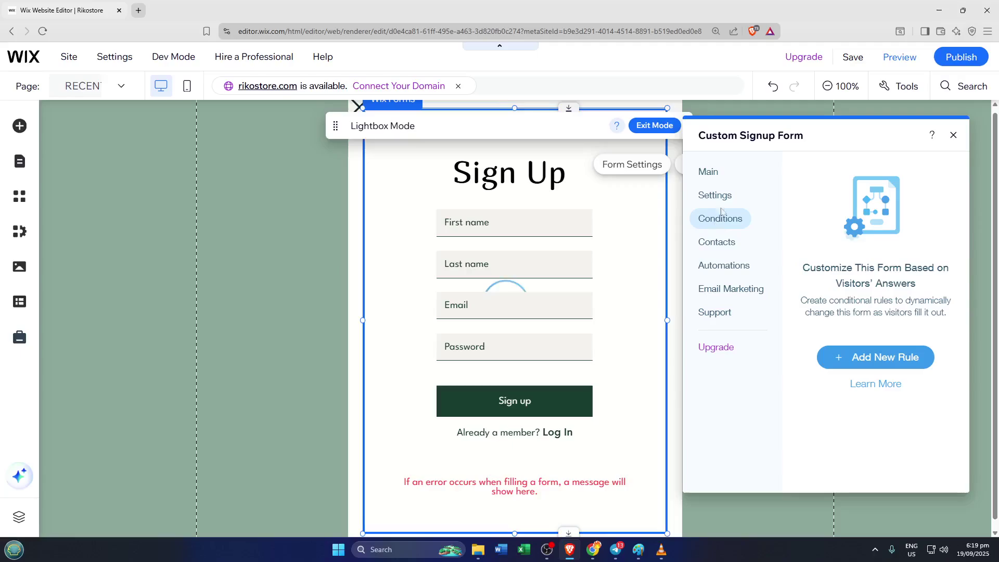
left_click(726, 200)
left_click(722, 240)
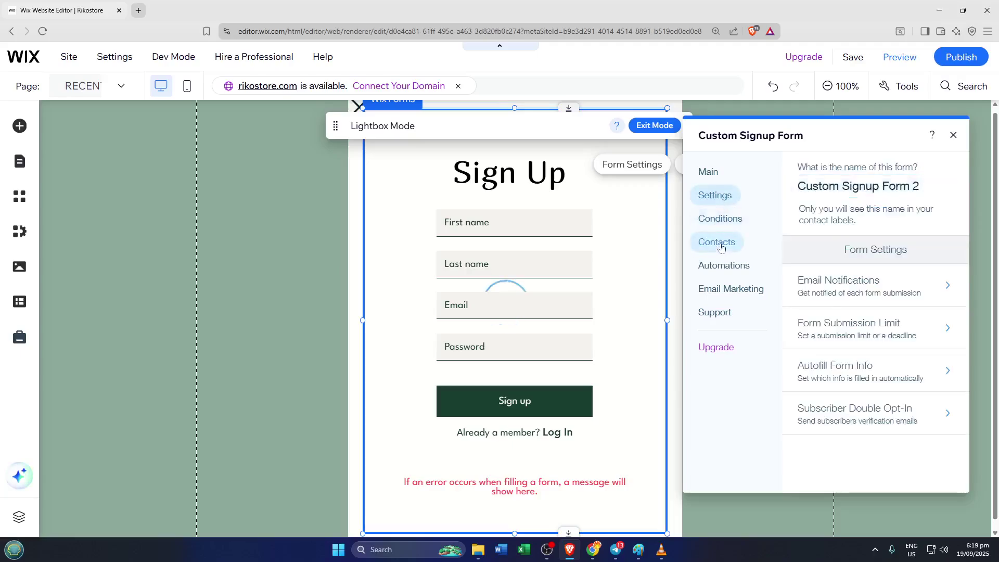
left_click(721, 267)
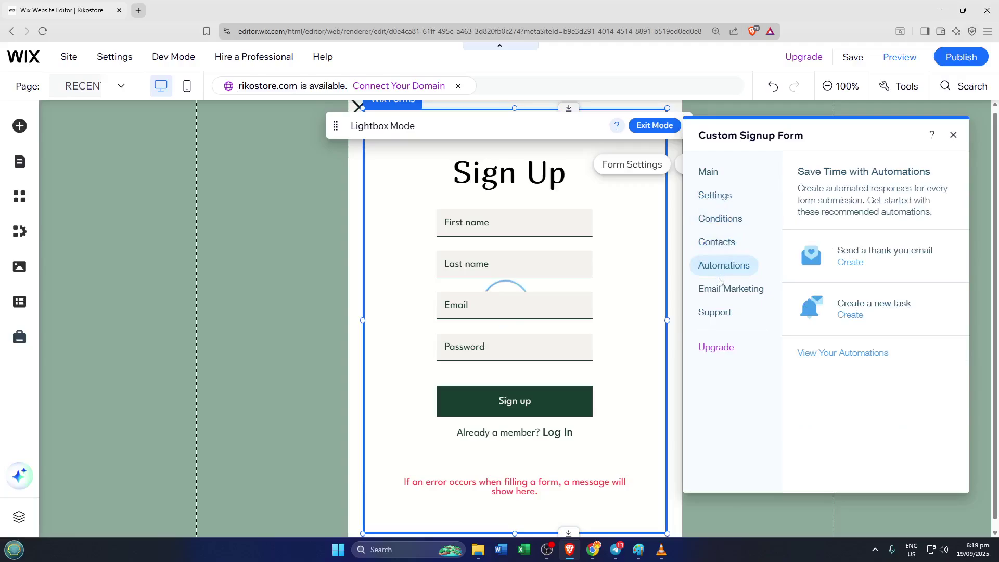
left_click(720, 289)
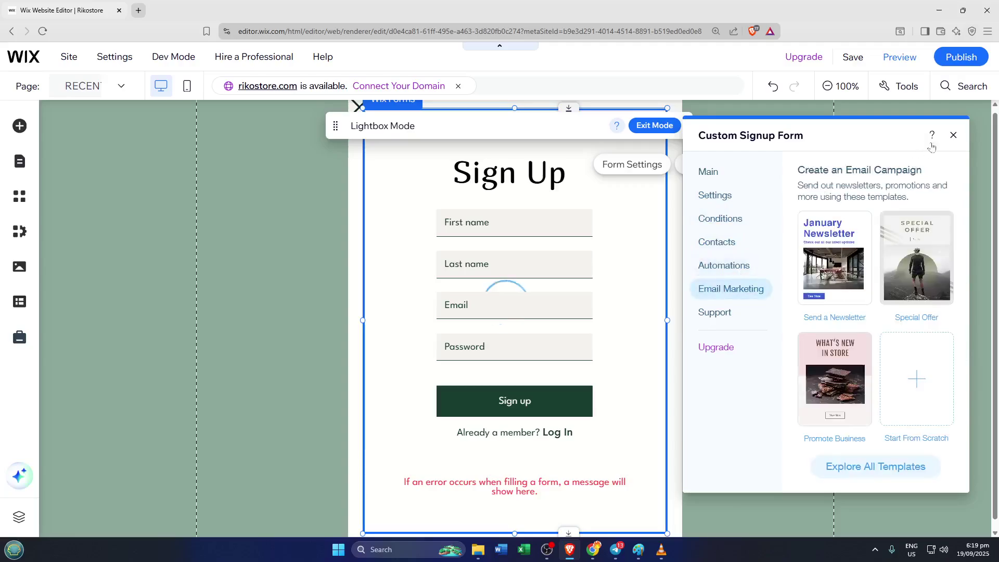
left_click(953, 136)
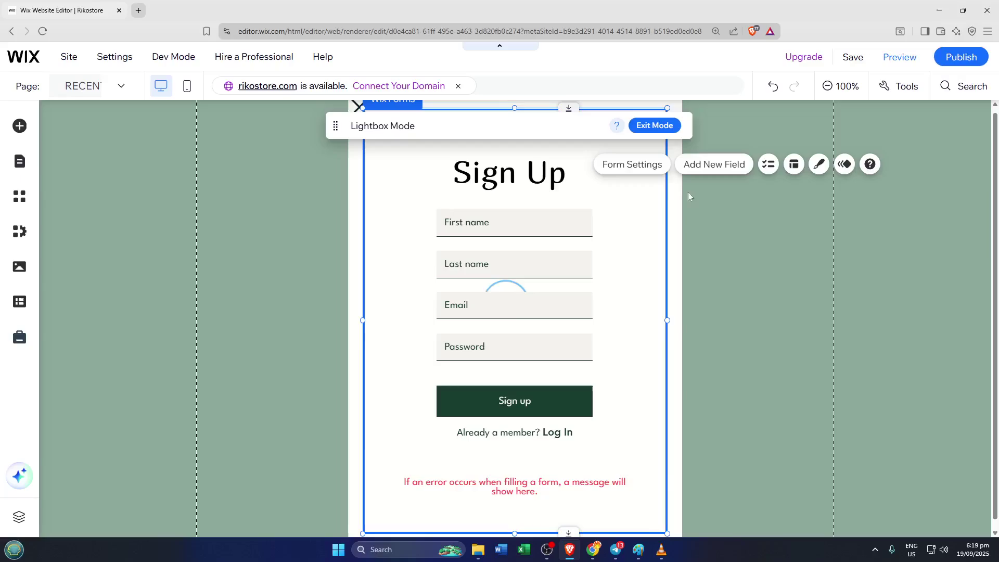
- Center the text in the signup form's fields and arrange the form in one column
left_click(795, 164)
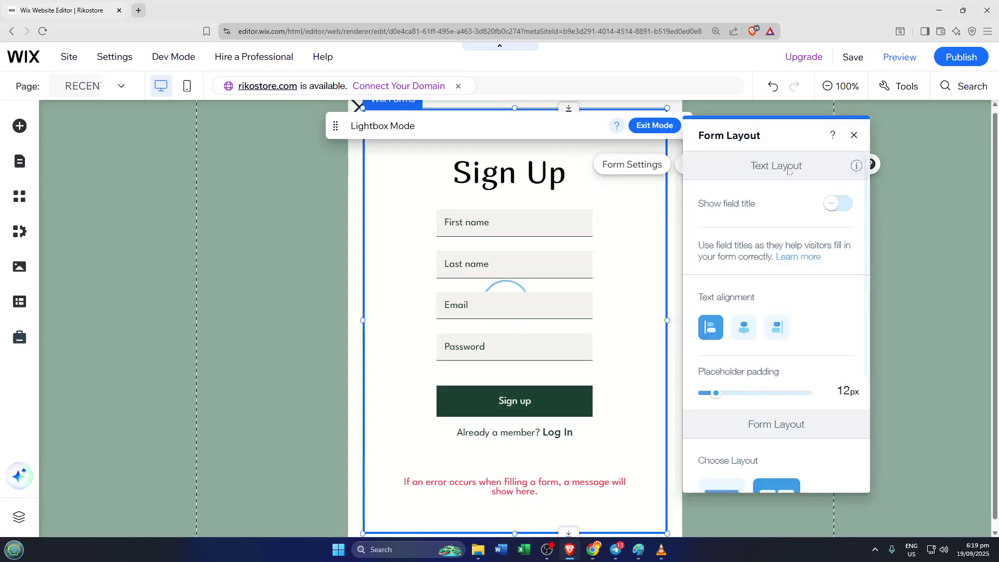
scroll(817, 271, "down", 1)
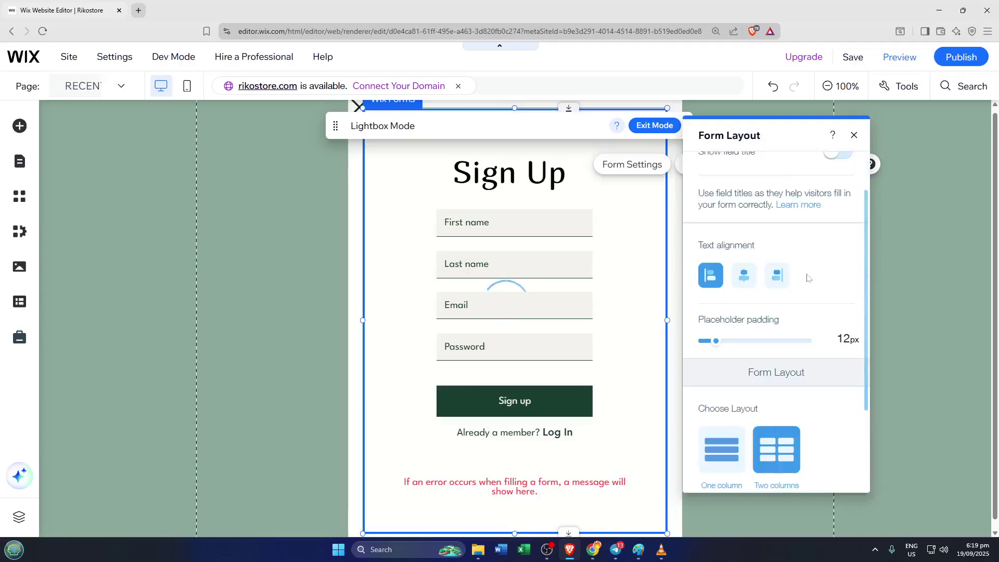
left_click(748, 281)
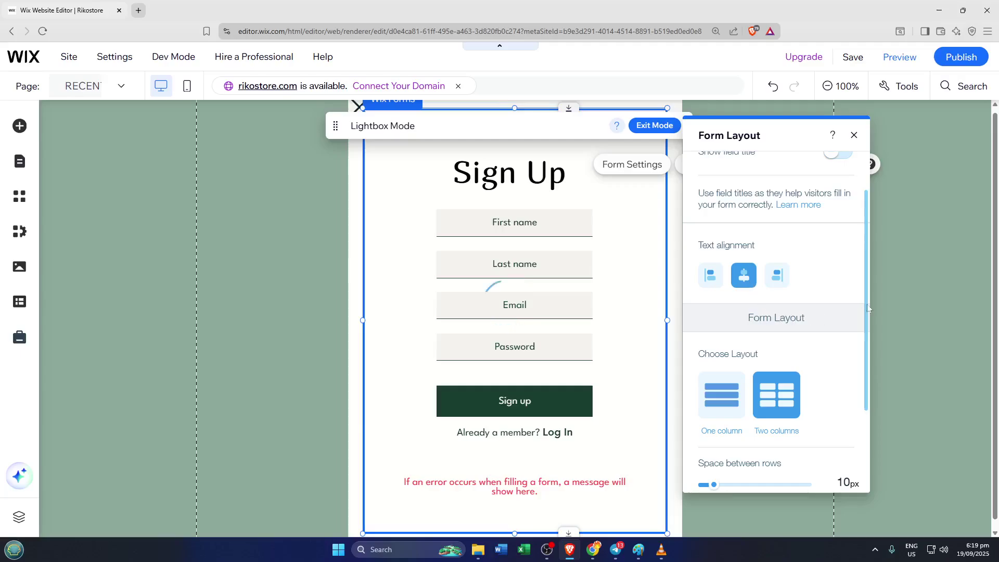
scroll(838, 308, "down", 1)
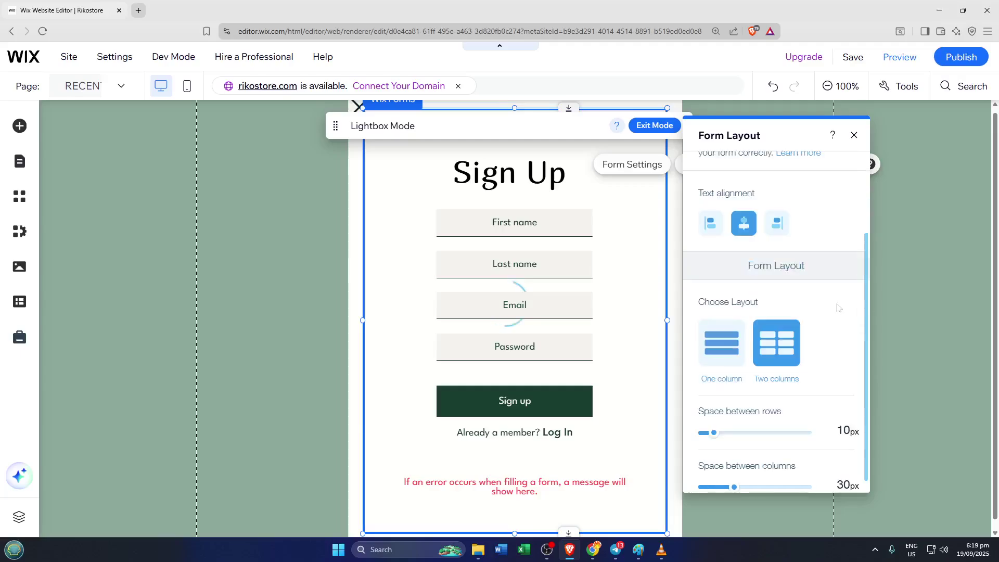
left_click(744, 336)
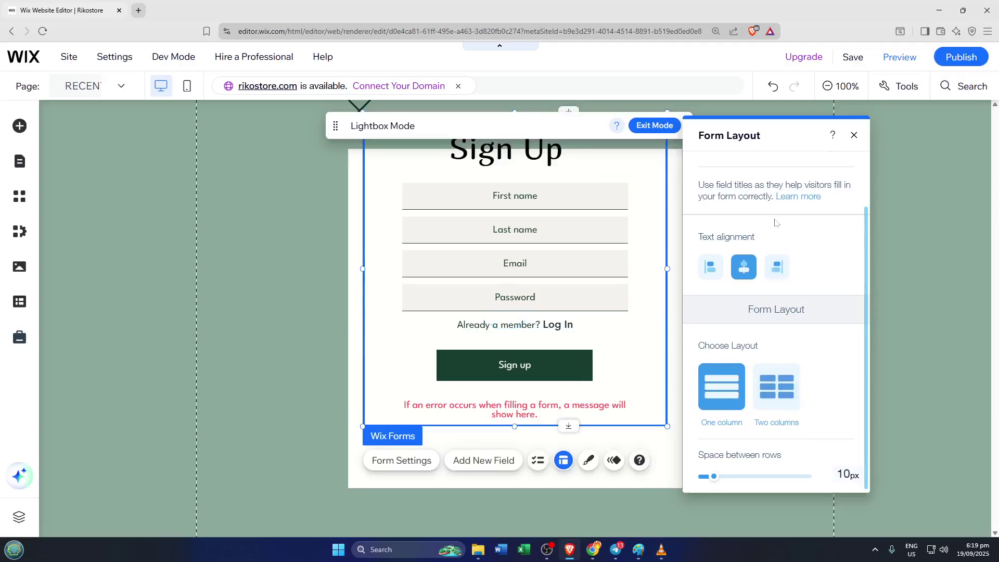
- Right-align the signup form's field text and set the placeholder padding to 28 px
left_click(778, 267)
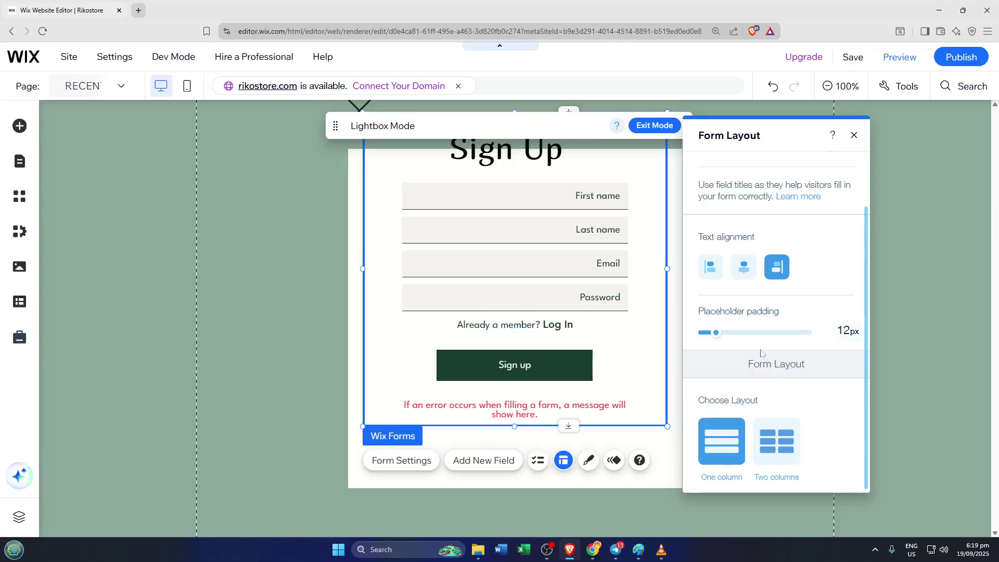
left_click(742, 333)
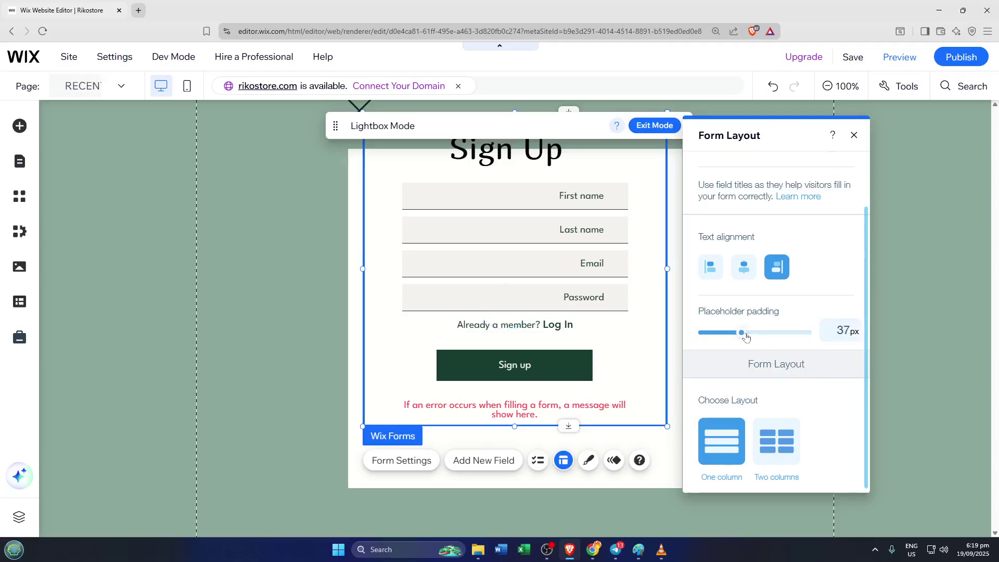
left_click_drag(745, 335, 763, 336)
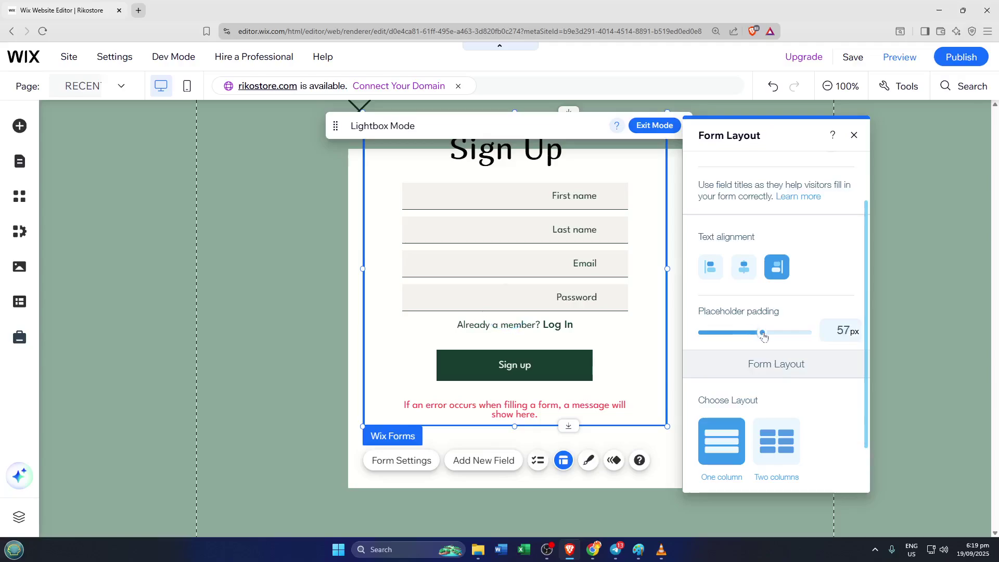
left_click(732, 333)
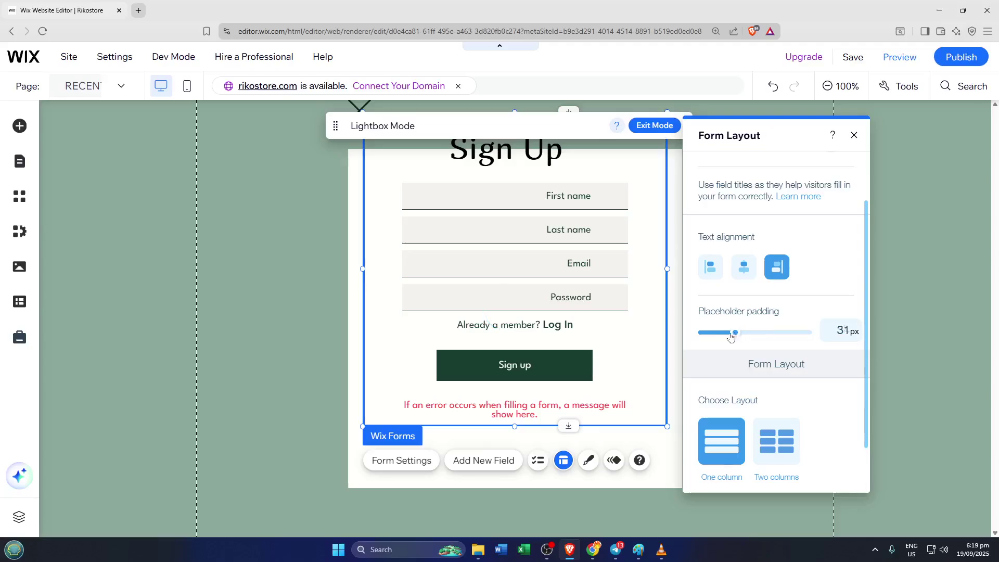
scroll(775, 369, "down", 1)
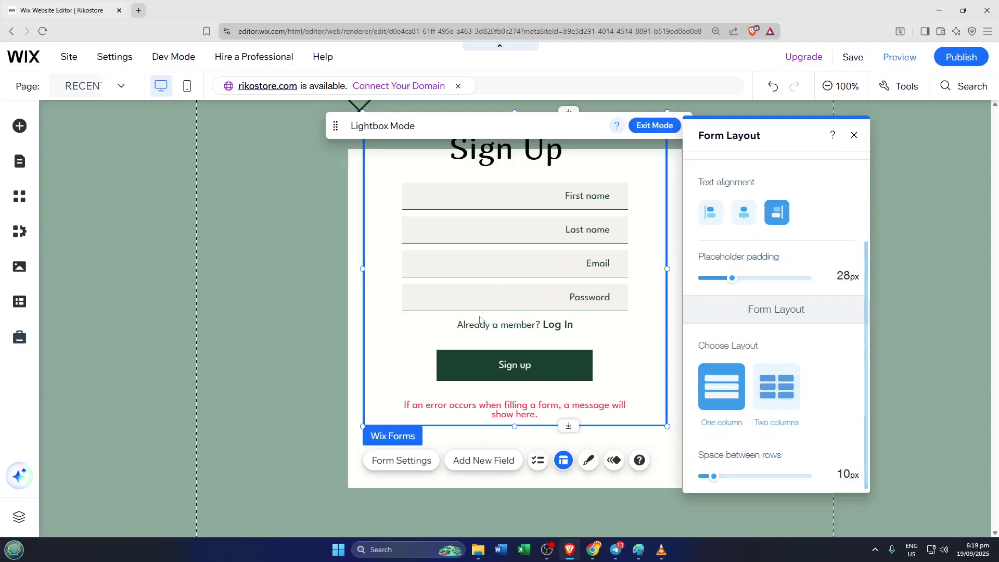